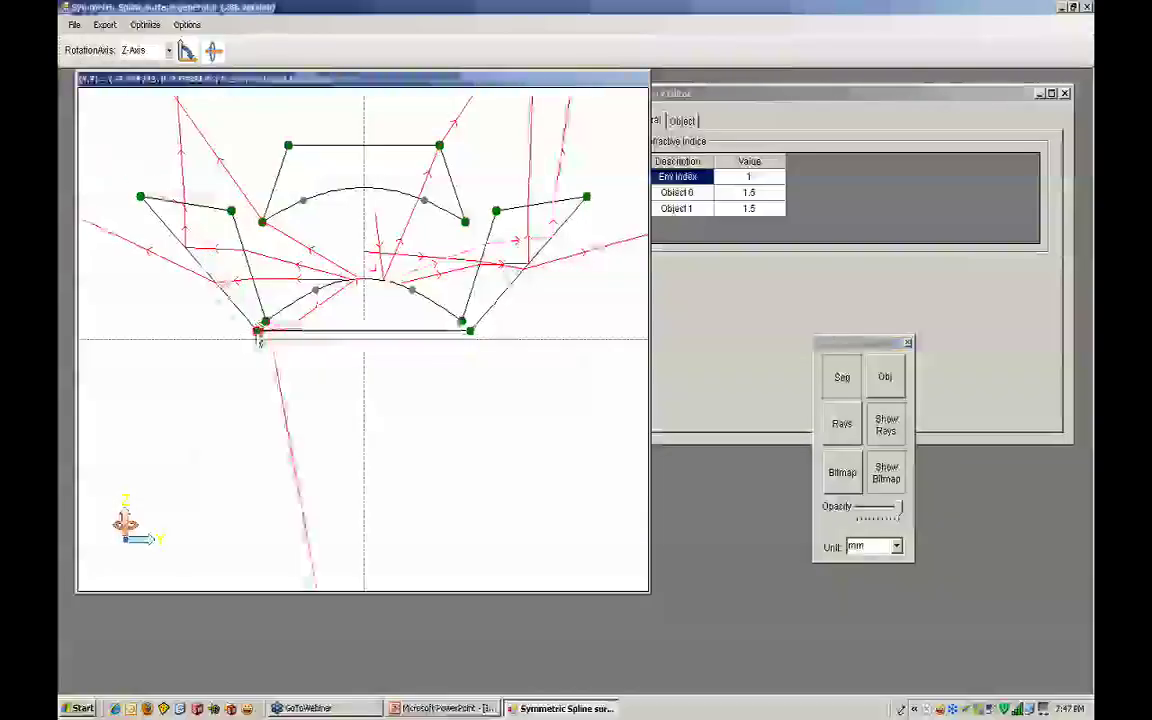
- Spread the bottom spline control points slightly outward in the mirrored lens profile
drag(261, 338, 255, 340)
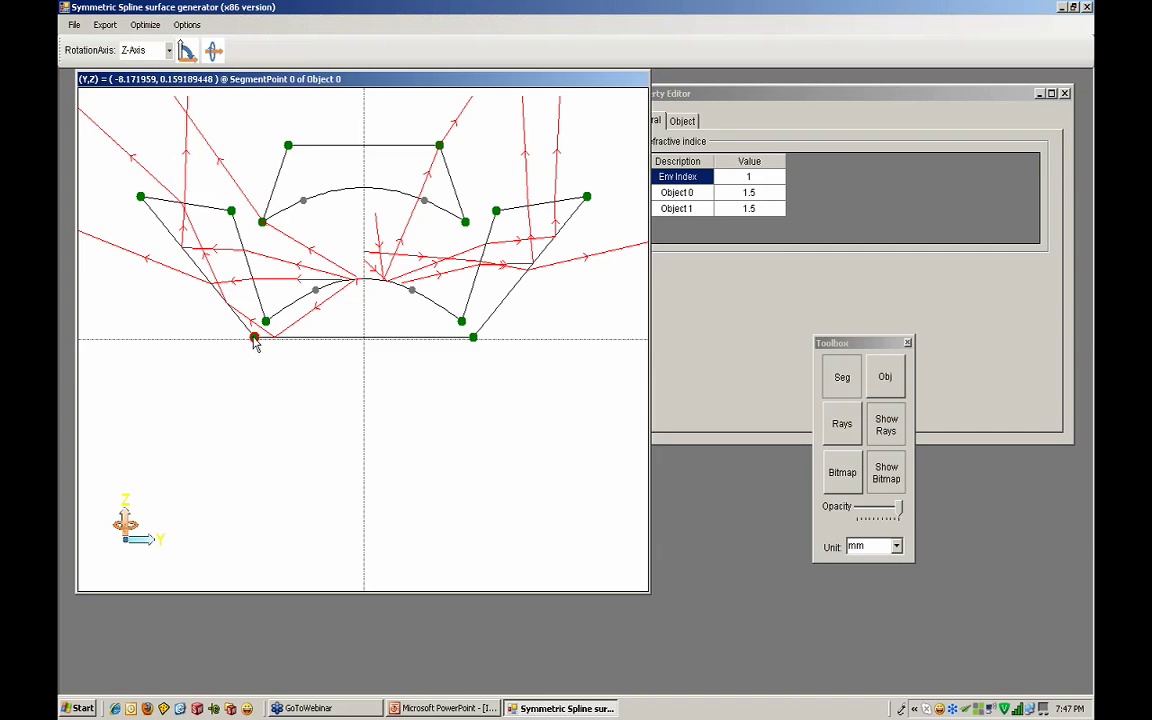
- Set the spline generator aside and launch TracePro Expert from the desktop
click(255, 340)
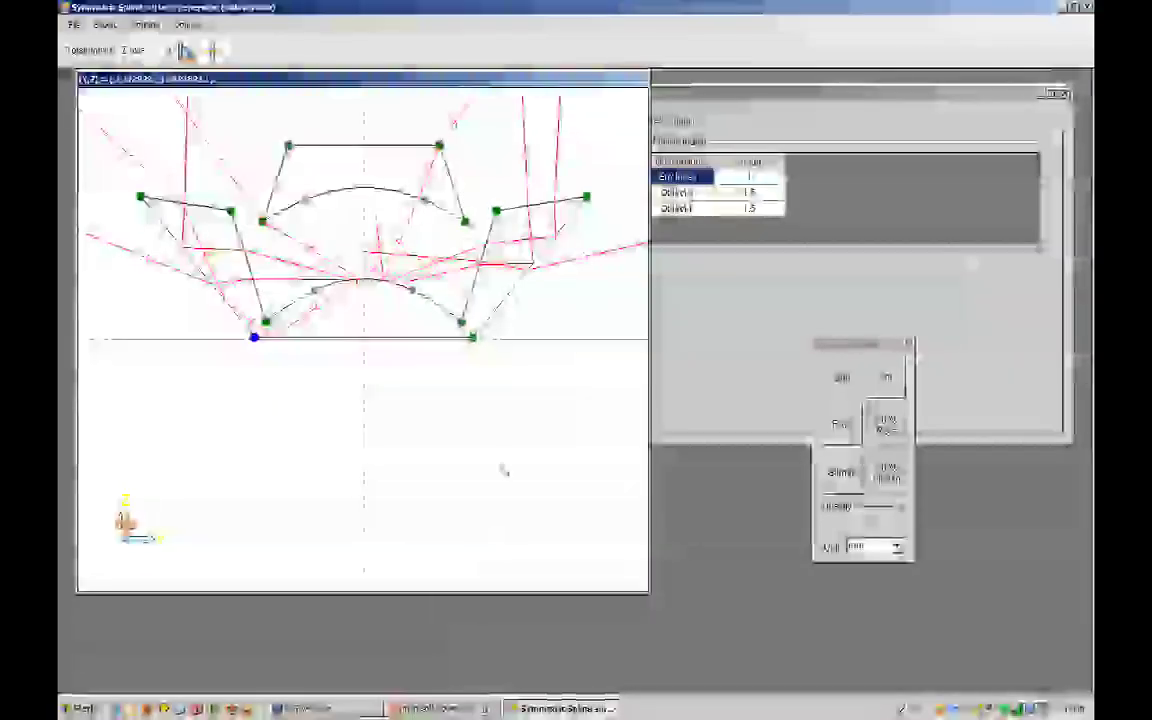
click(1058, 8)
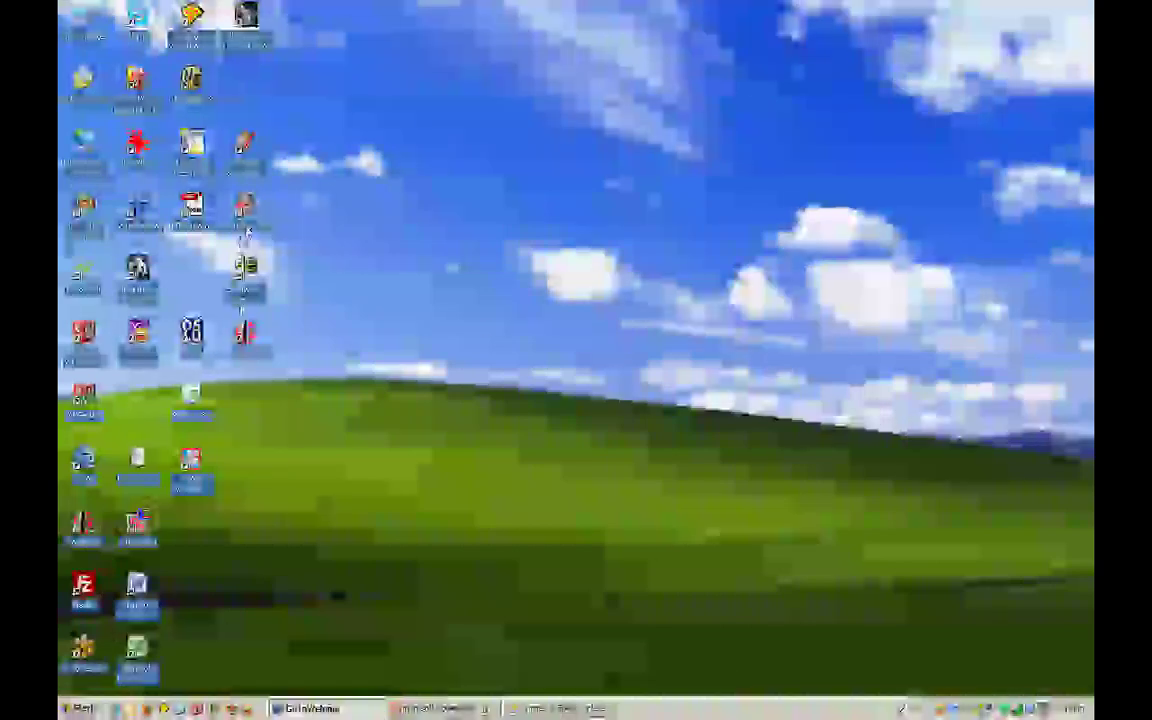
double_click(246, 338)
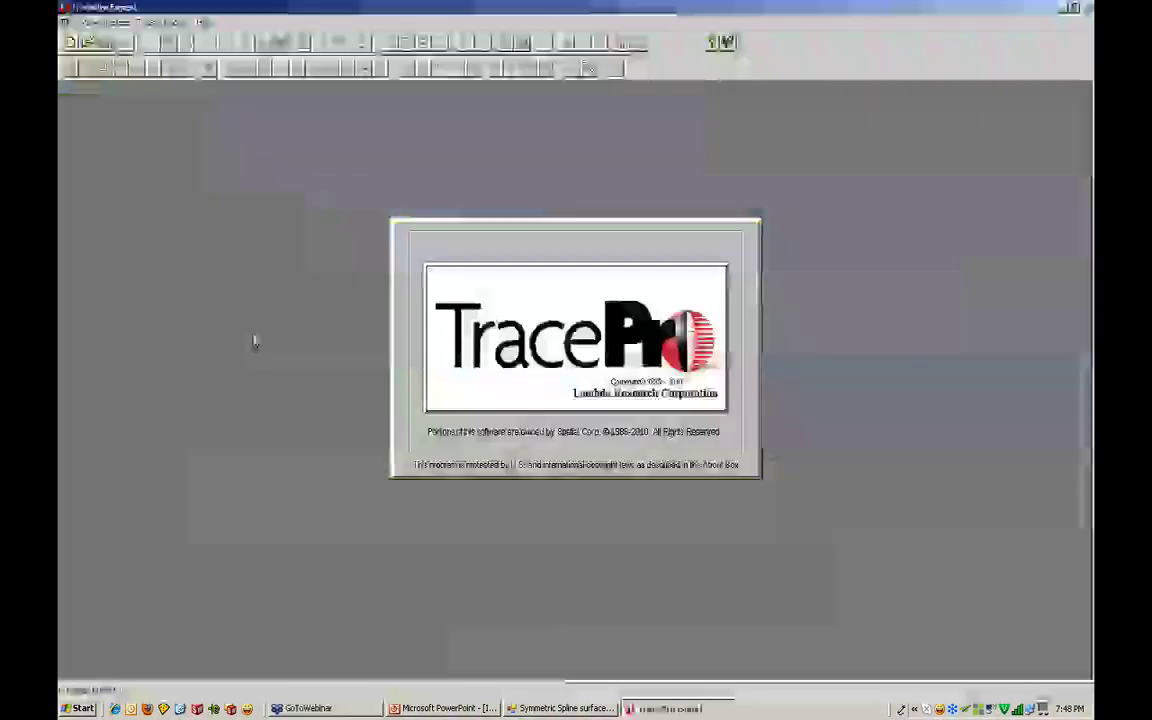
- Create a new empty model, Untitled1, maximized with a wider 3-D view
click(65, 21)
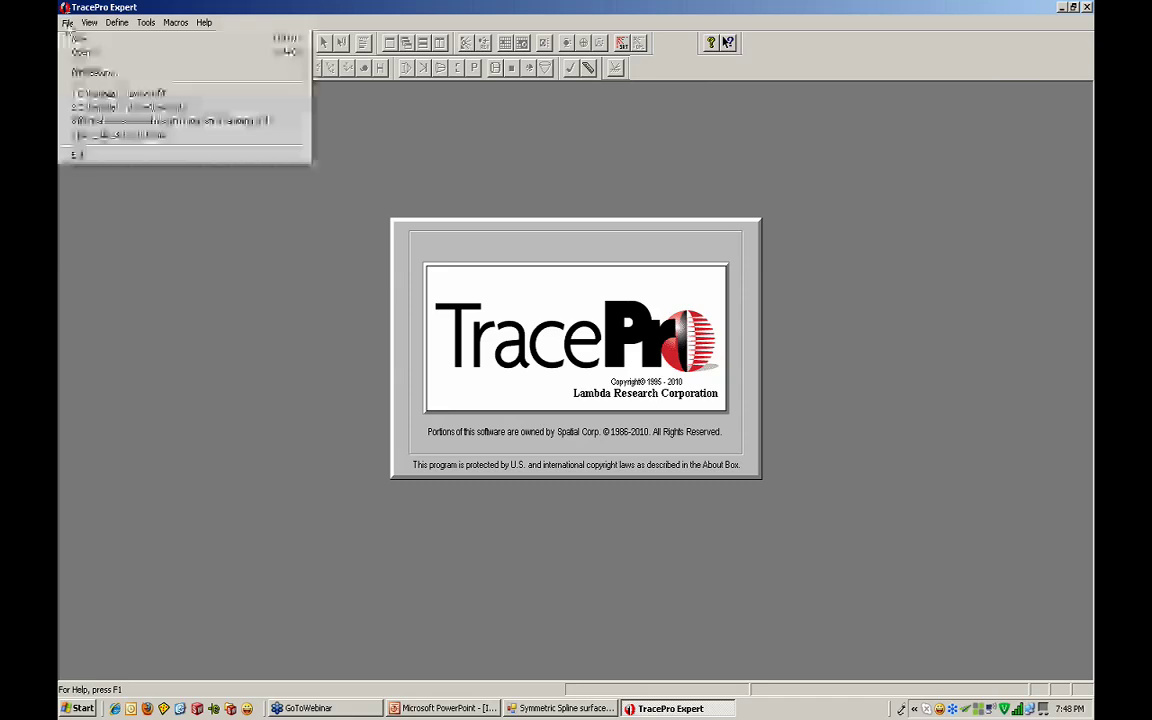
click(78, 39)
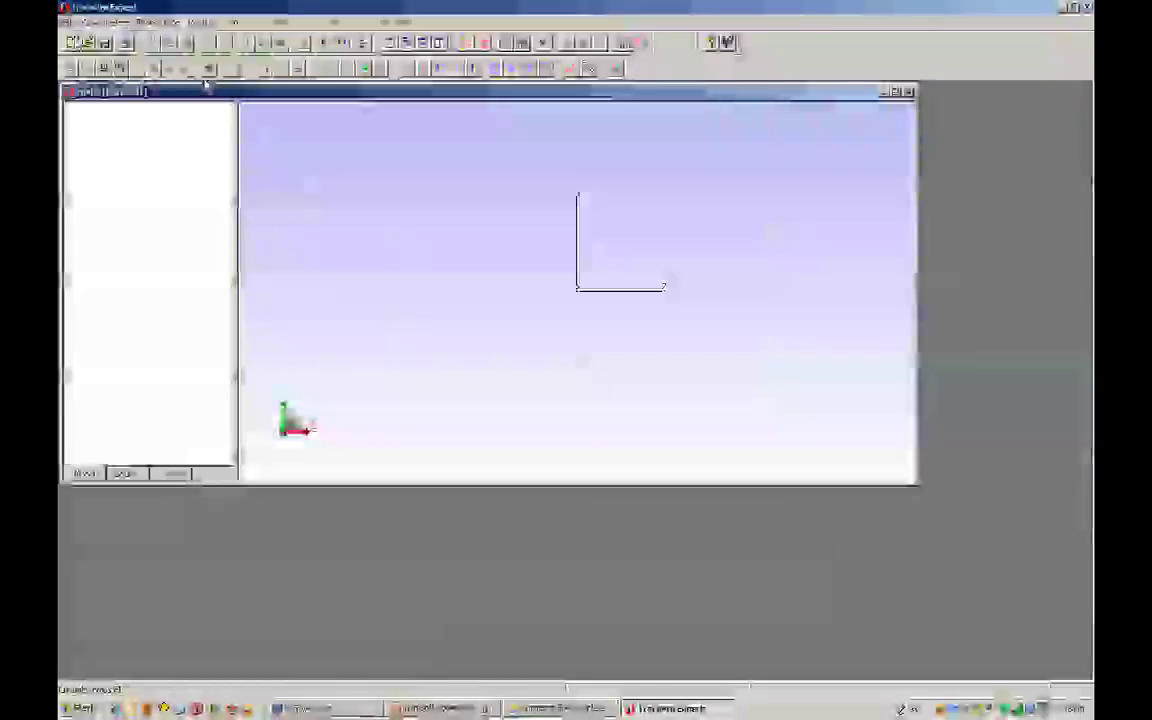
double_click(724, 92)
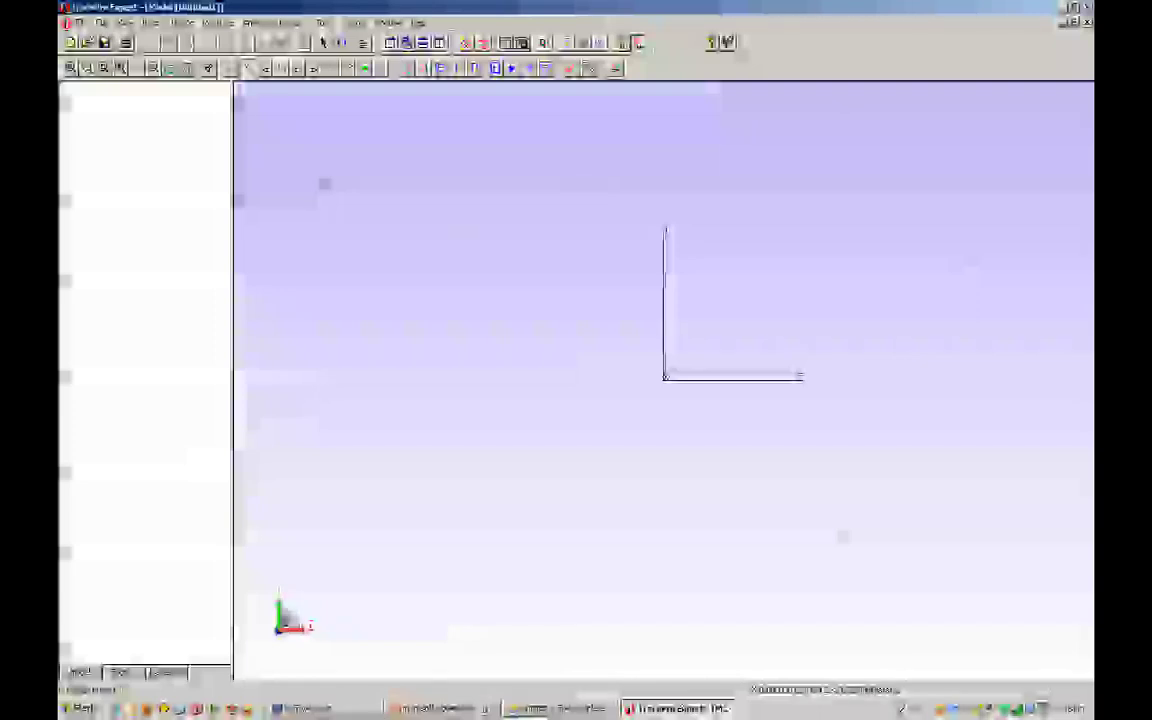
drag(232, 202, 194, 200)
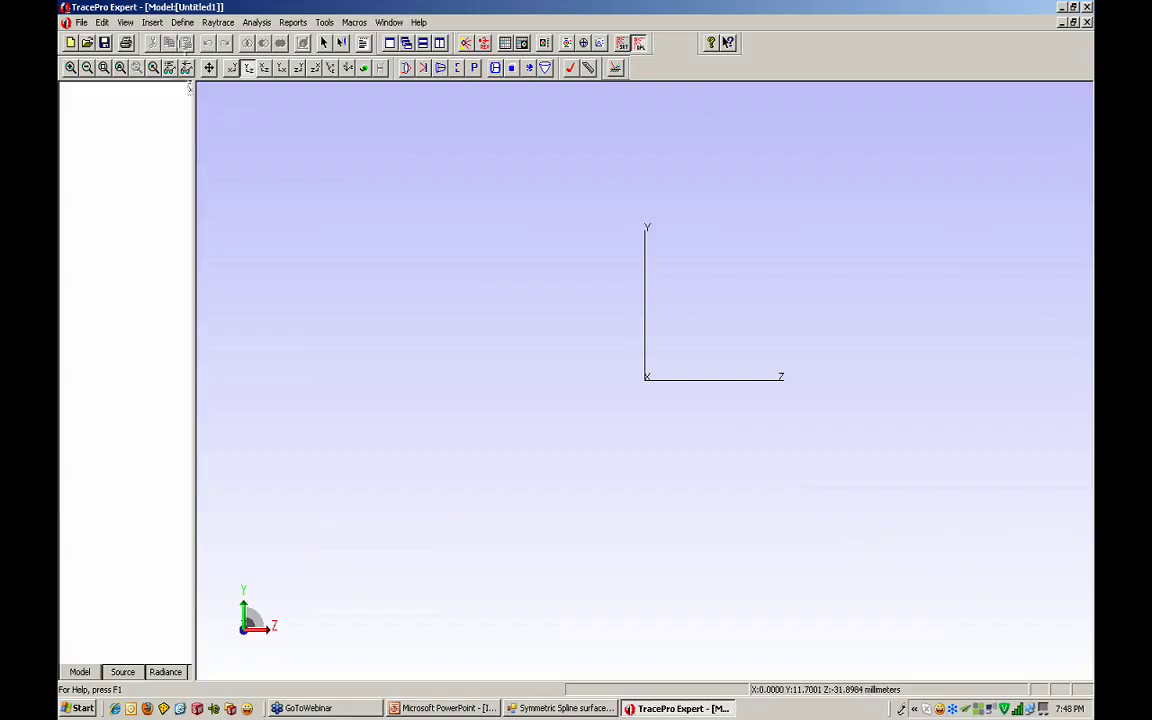
- Insert a default Block primitive solid and display it shaded
click(150, 22)
click(165, 70)
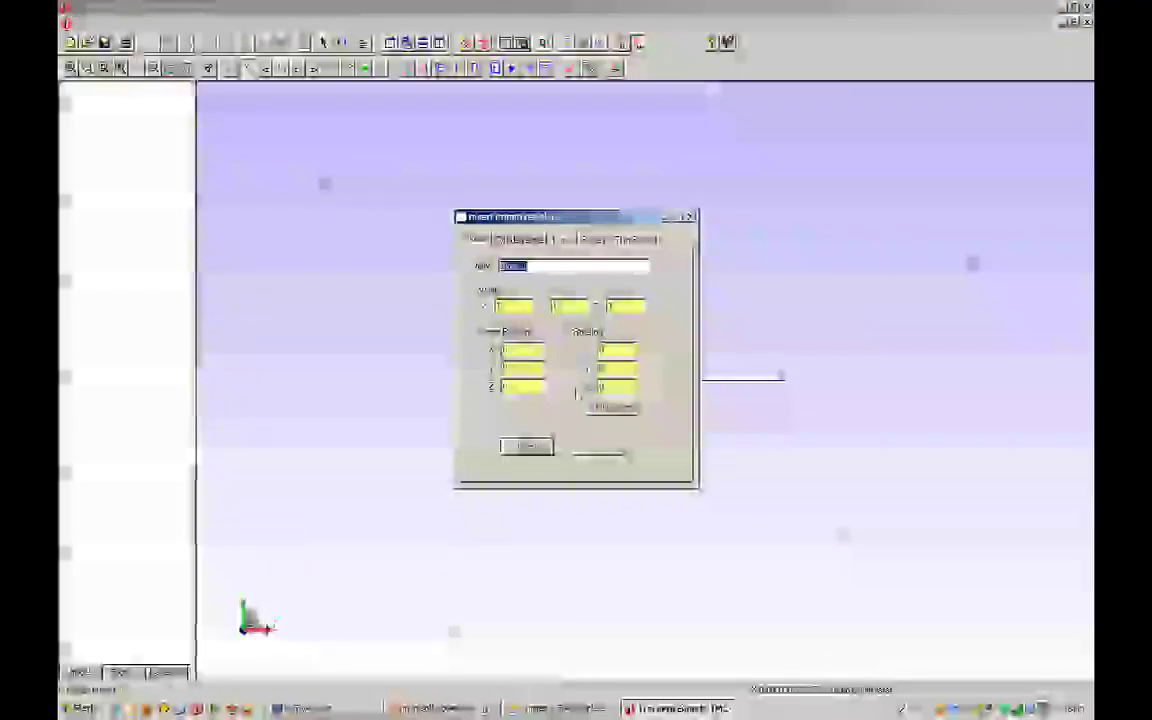
key(Return)
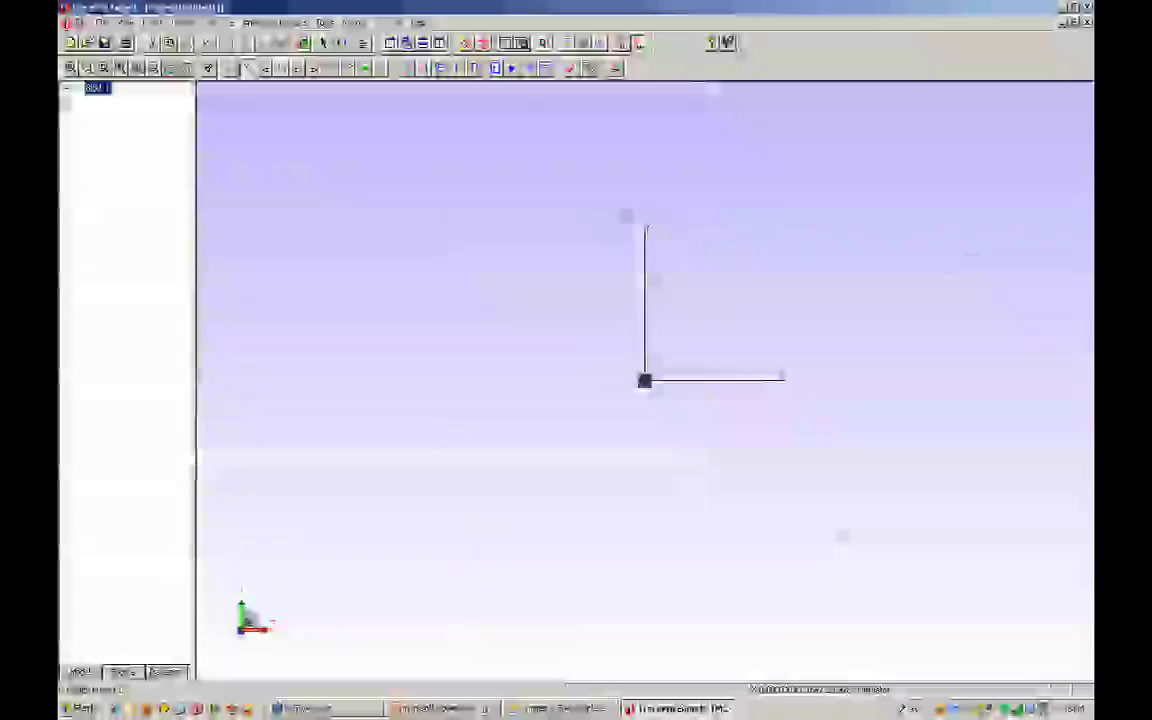
click(122, 68)
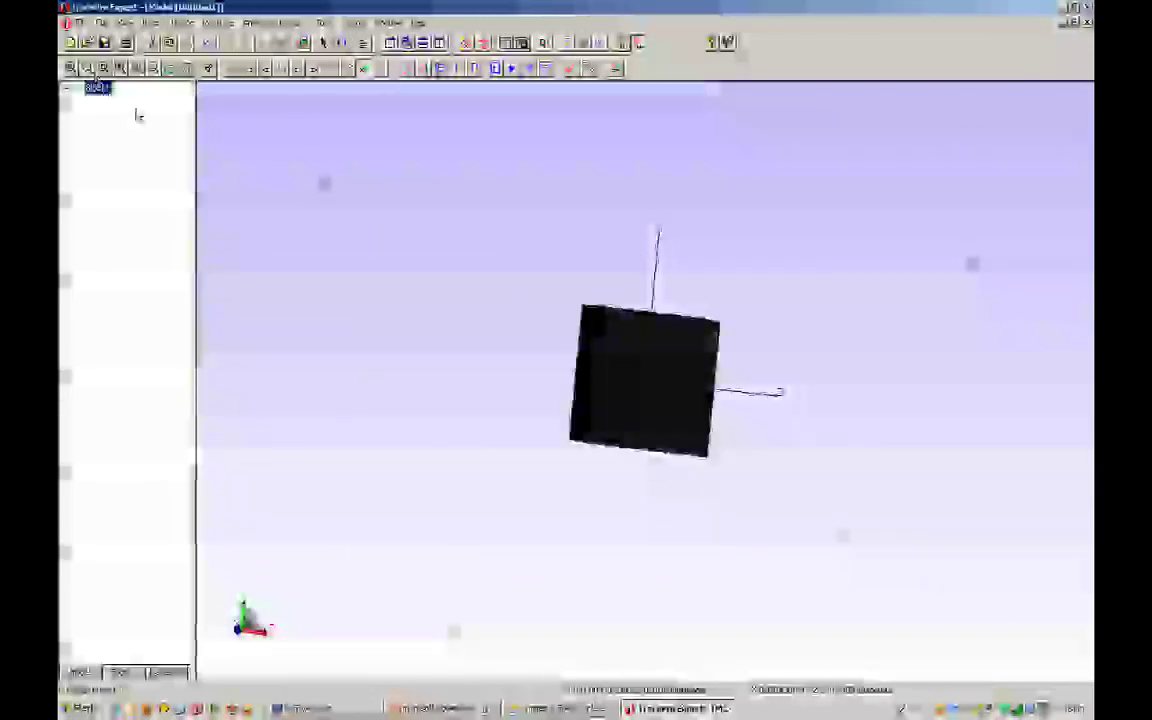
- Rotate the block 45° about its center so it stands as a diamond
right_click(609, 352)
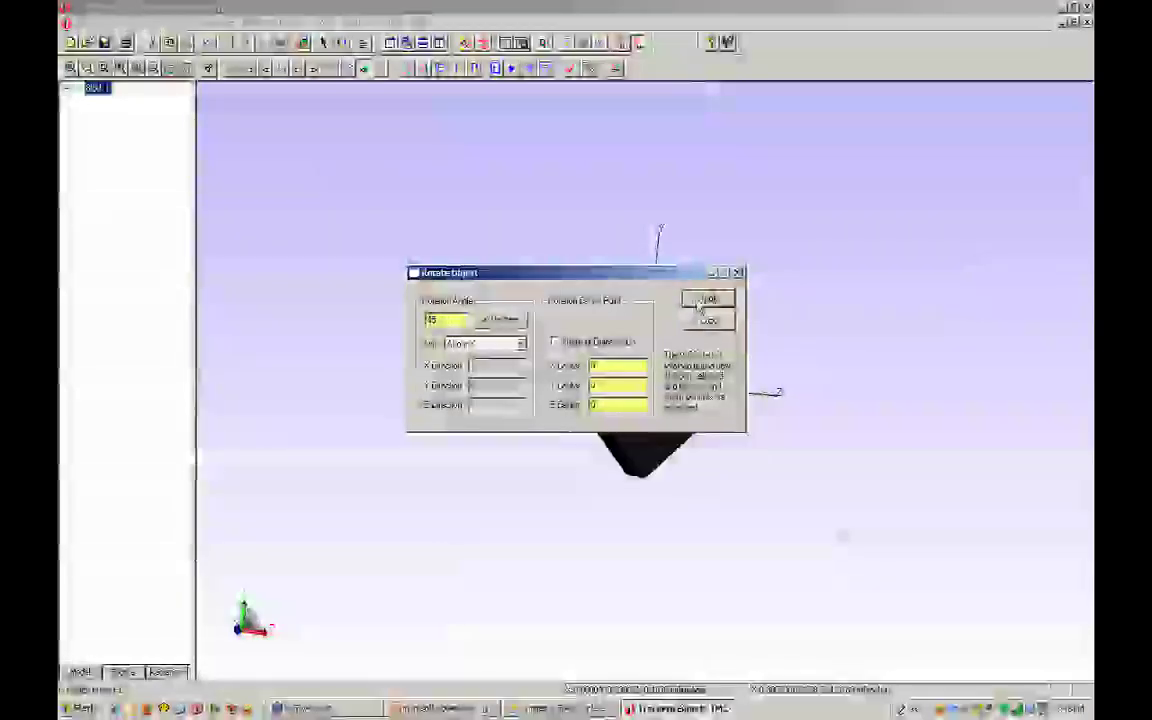
drag(662, 276, 436, 293)
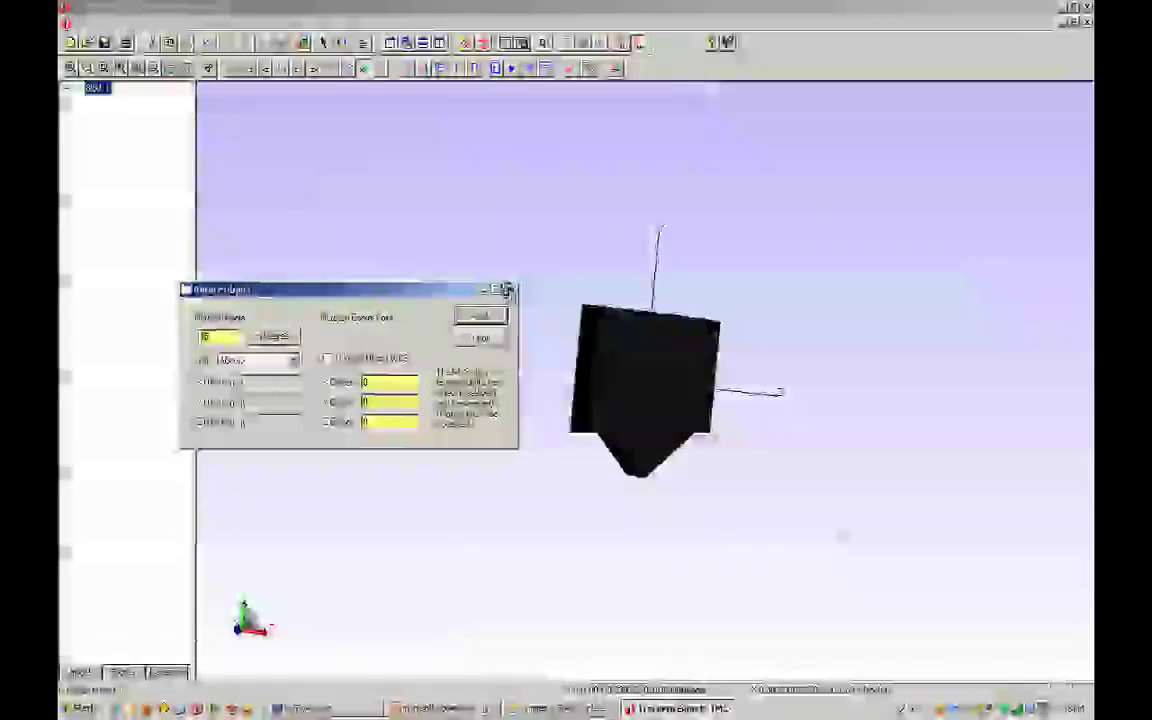
click(508, 291)
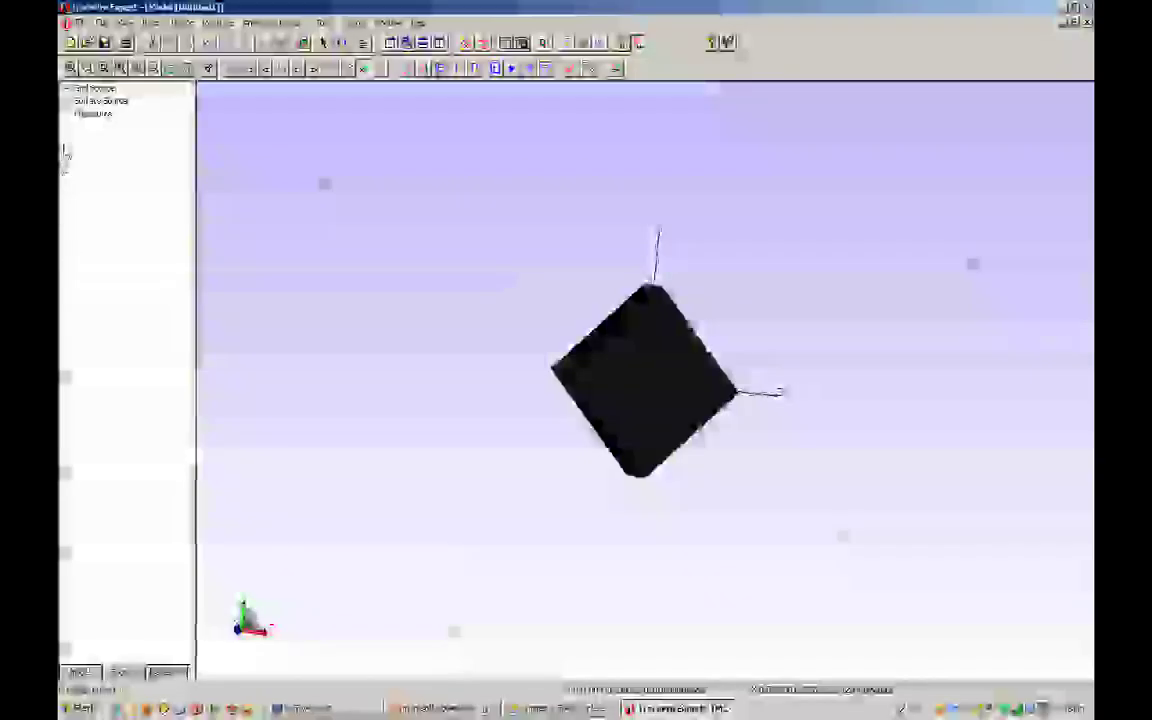
- Change Grid Source 1's origin Z to −3 and apply it to trace the beam
click(66, 89)
click(118, 101)
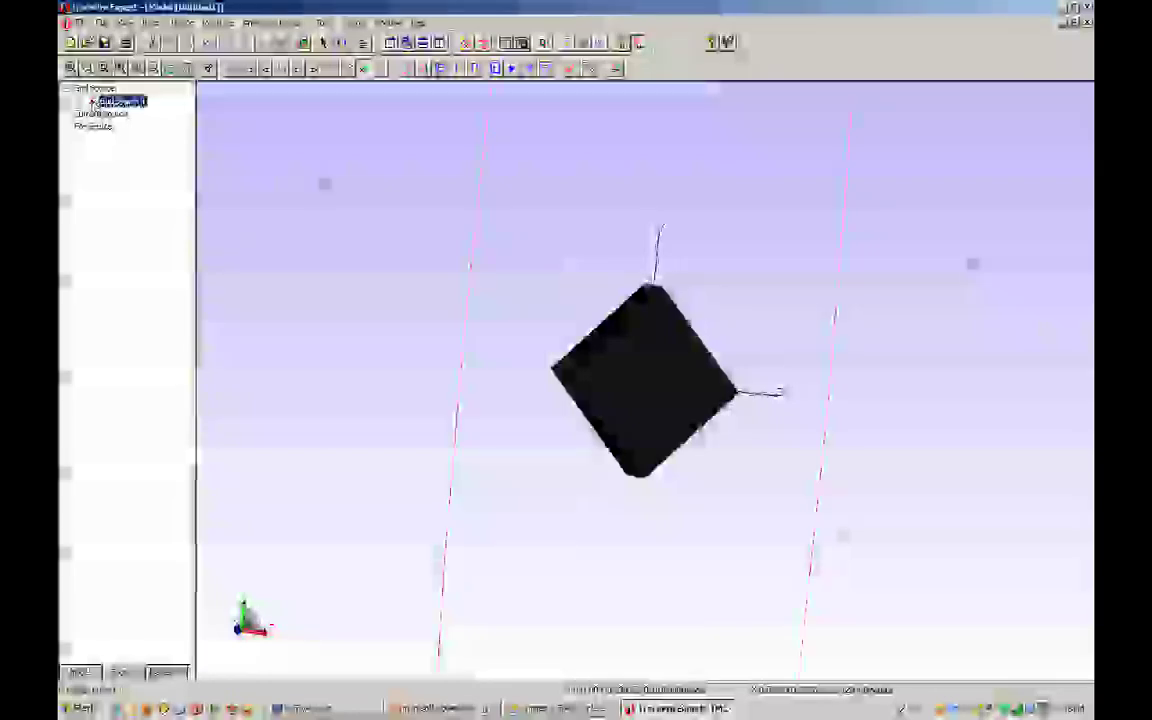
double_click(118, 101)
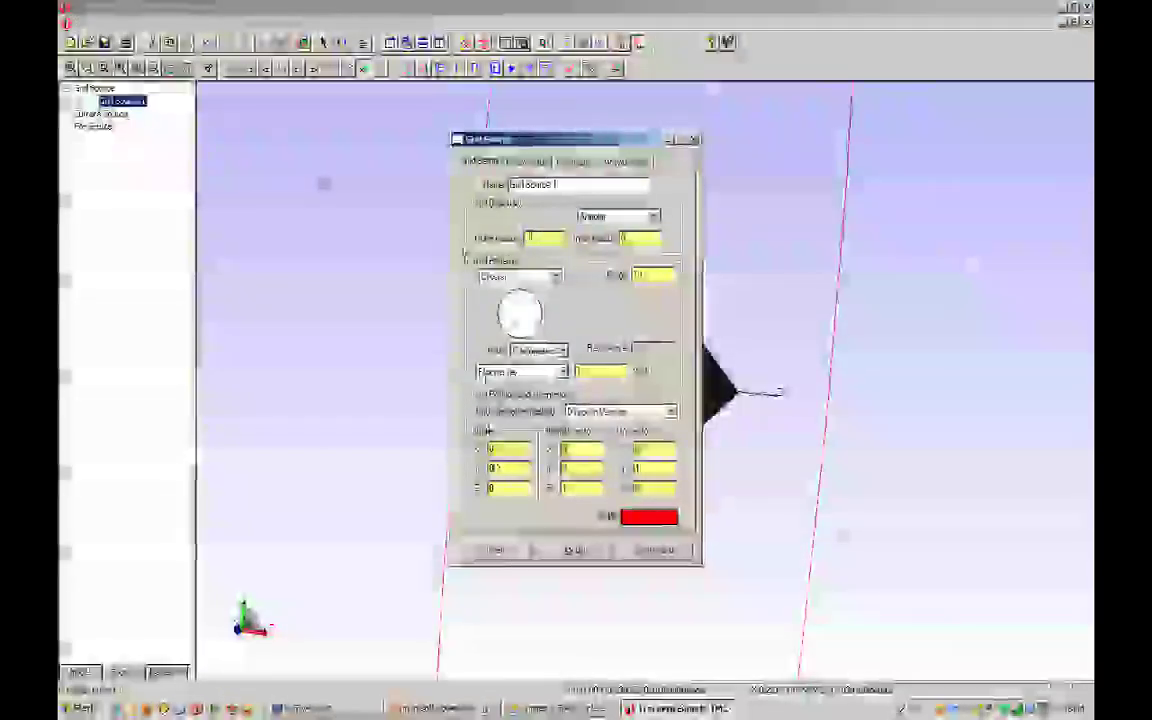
text(-3)
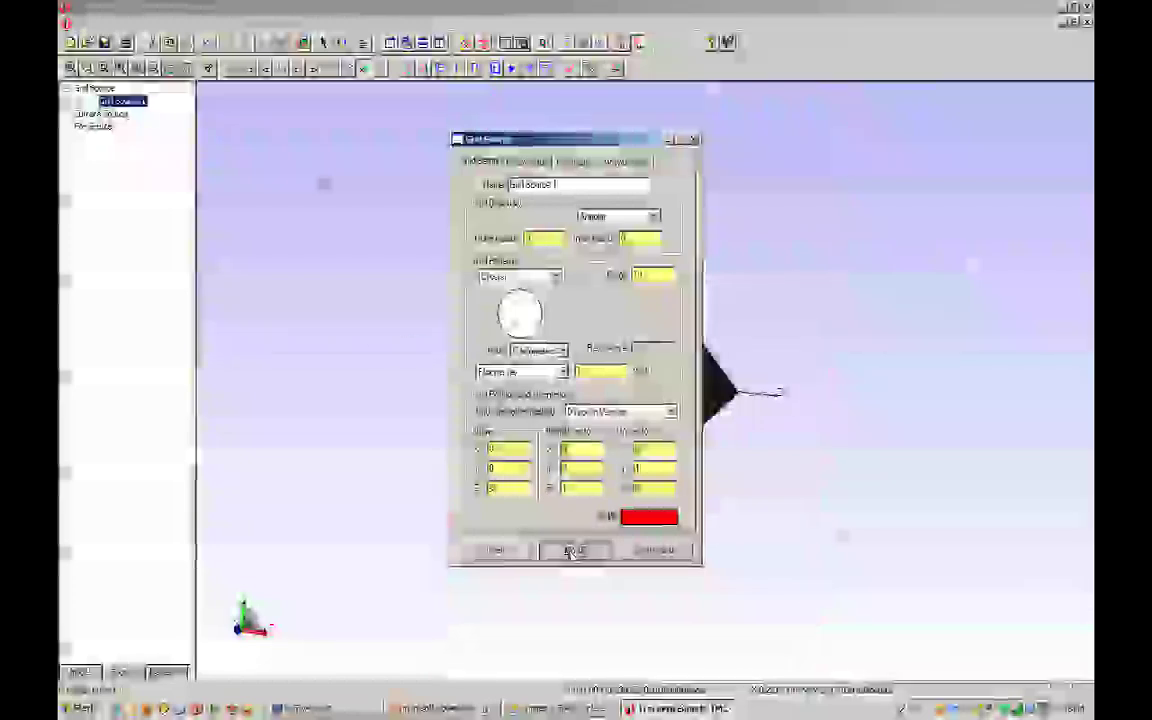
click(575, 550)
- Dismiss the ray-trace log and grid source properties, and expand Block1 in the tree
drag(621, 142, 237, 233)
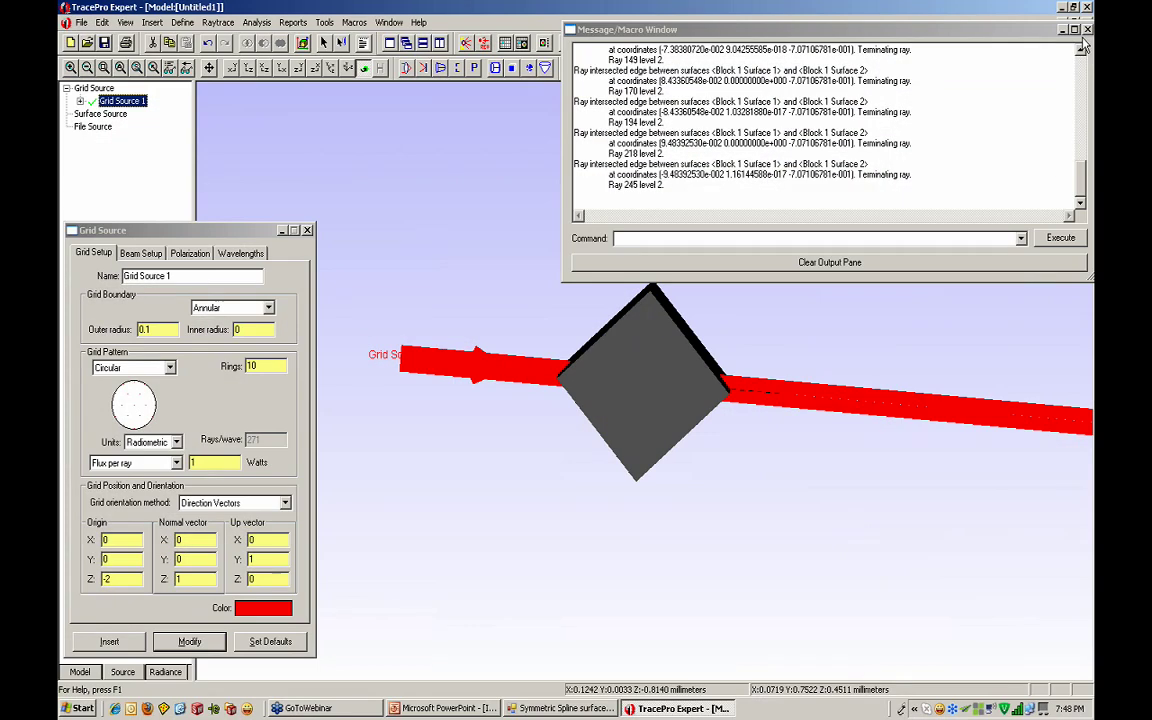
click(1088, 28)
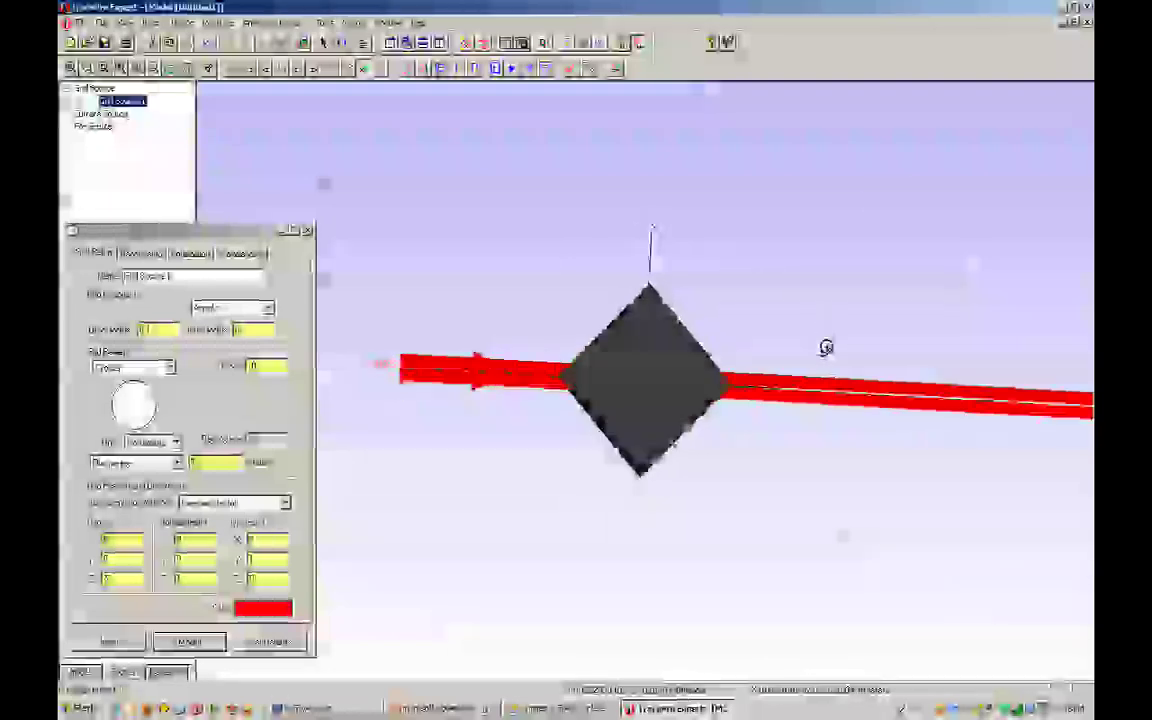
click(308, 231)
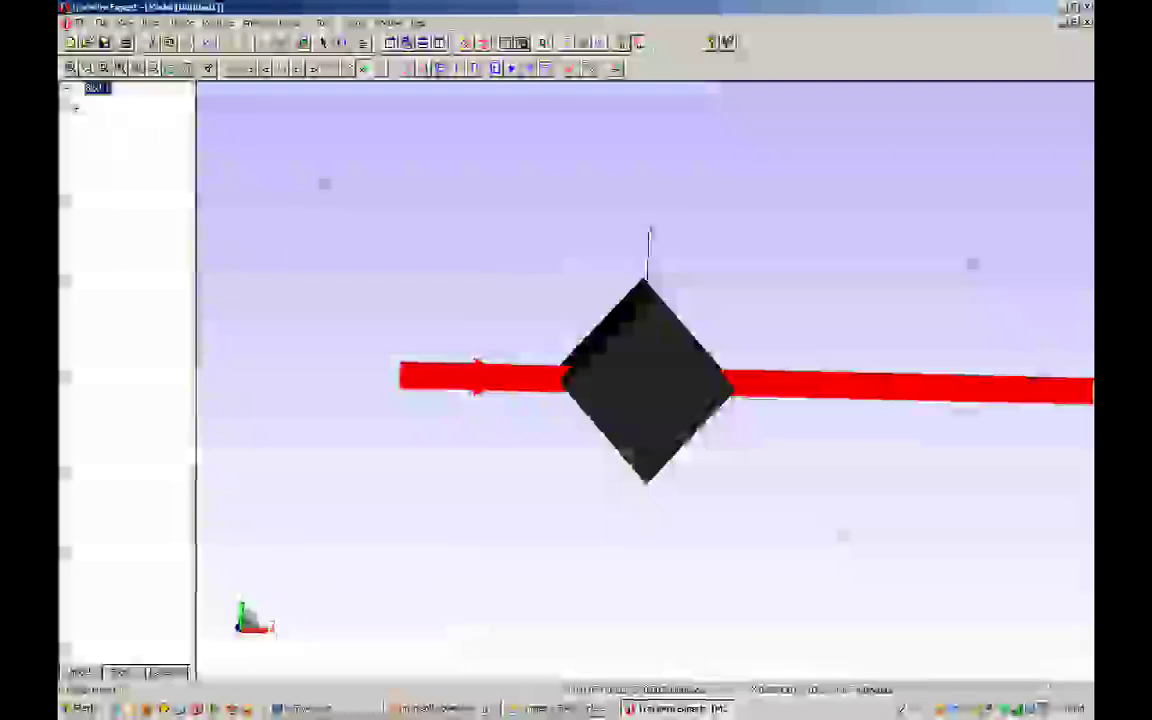
click(66, 89)
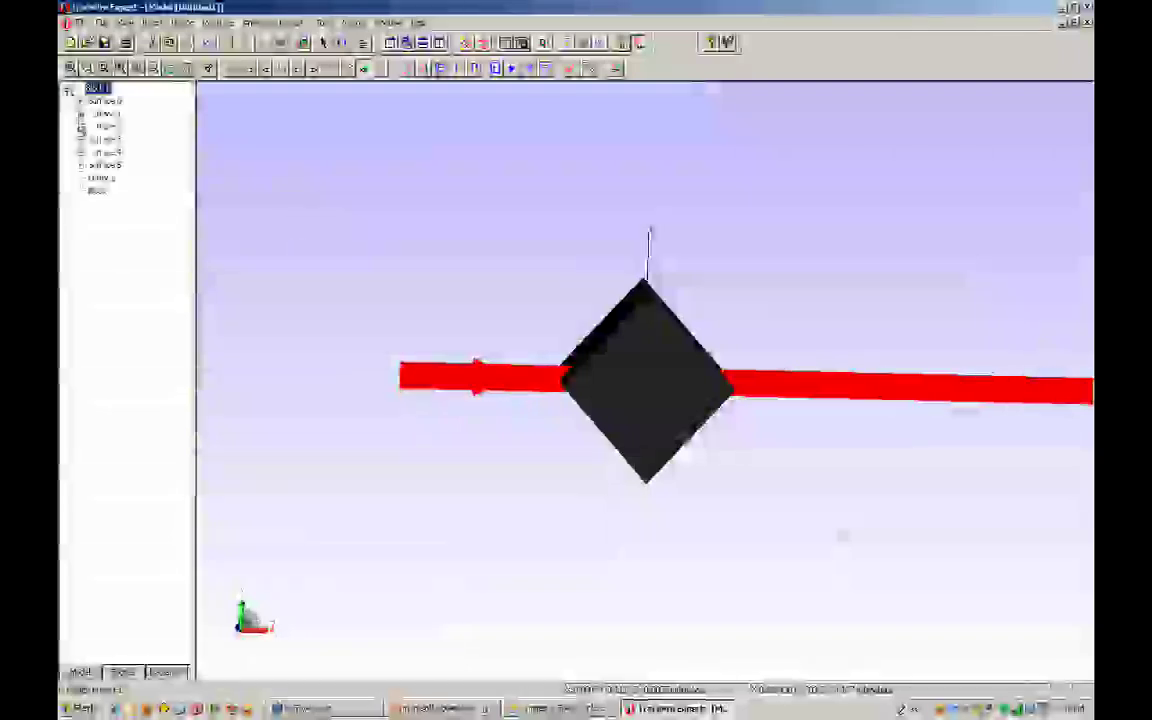
- Give Block 1 a Perfect Mirror surface property so the beam reflects vertically
right_click(96, 89)
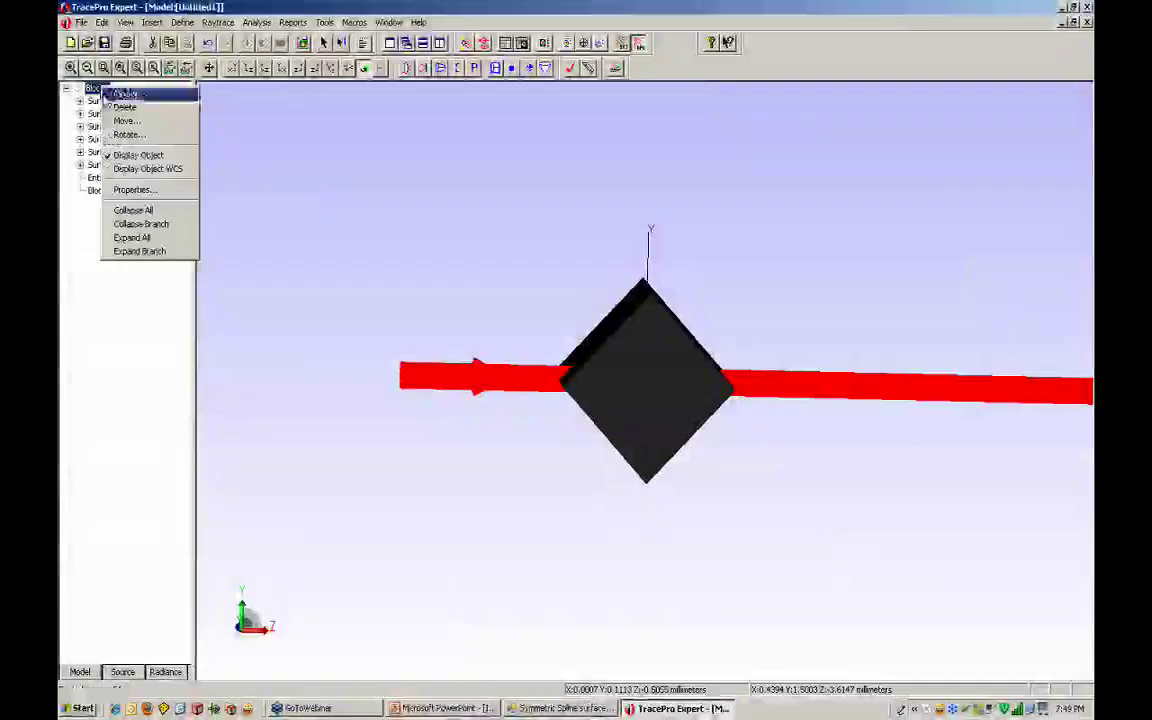
click(133, 190)
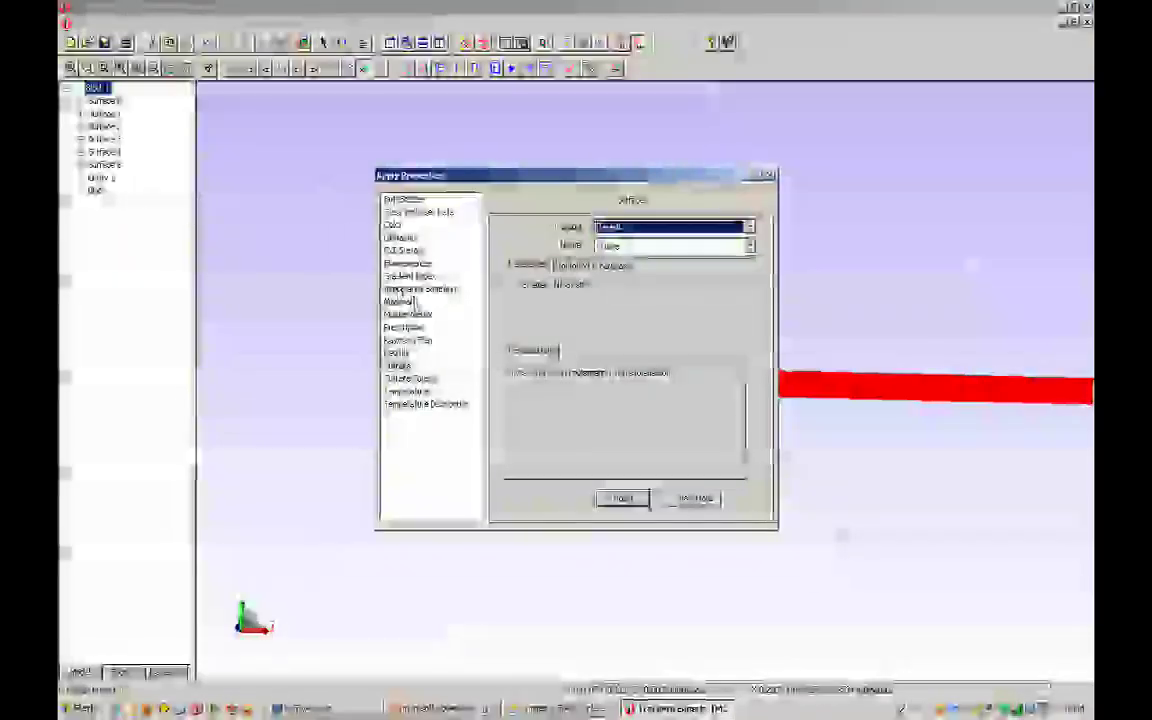
click(398, 366)
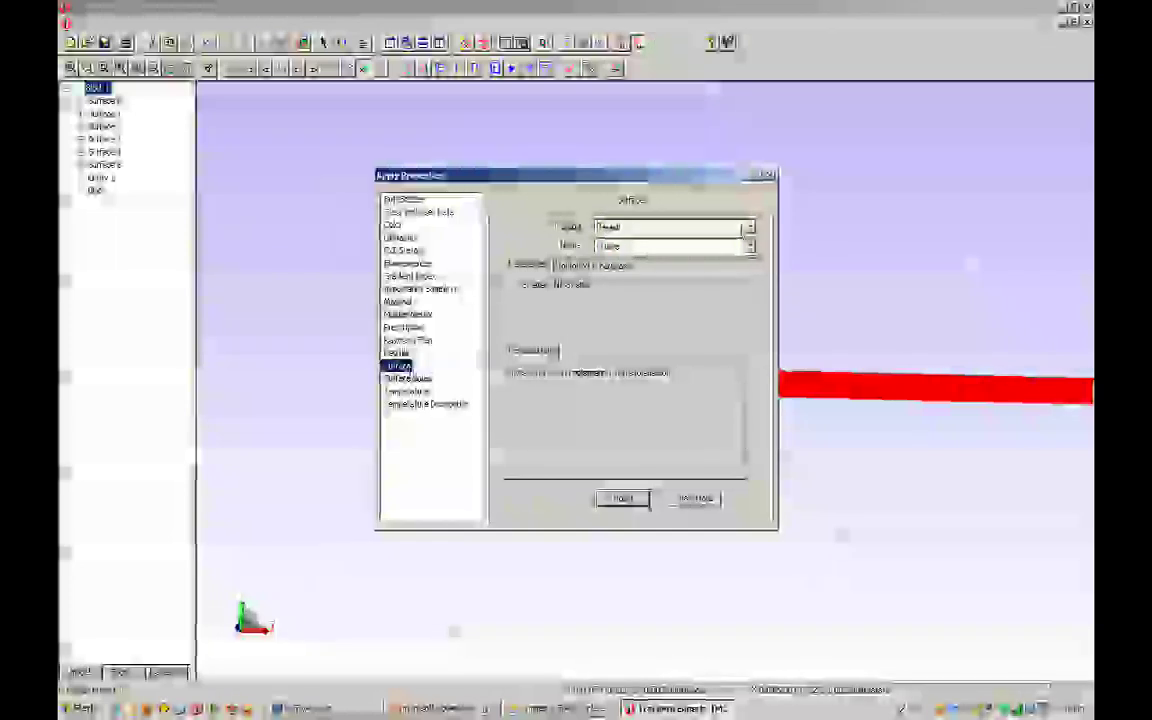
click(751, 247)
scroll(725, 297, down, 6)
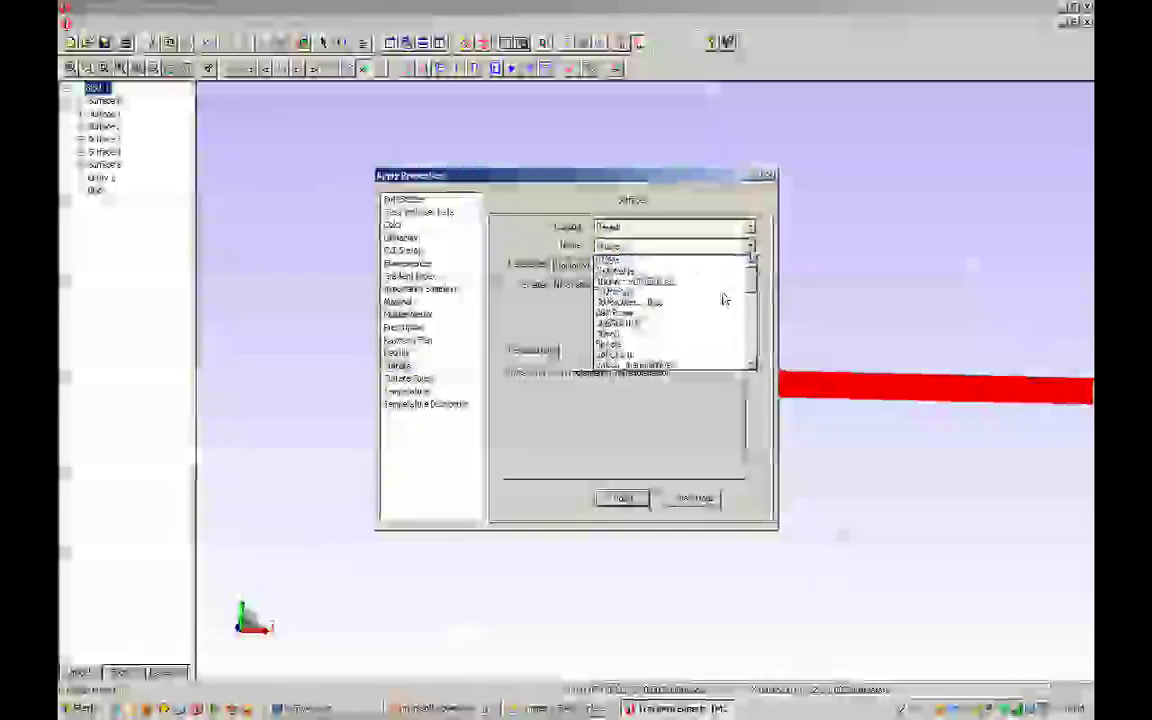
scroll(725, 297, down, 8)
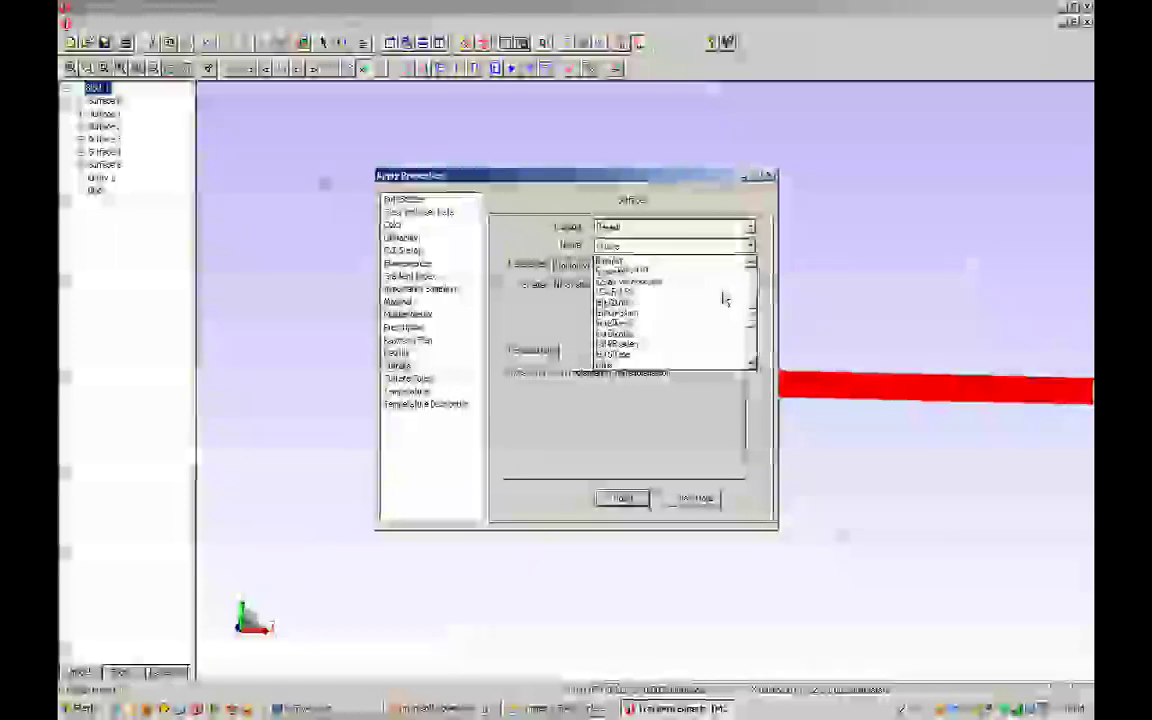
click(665, 303)
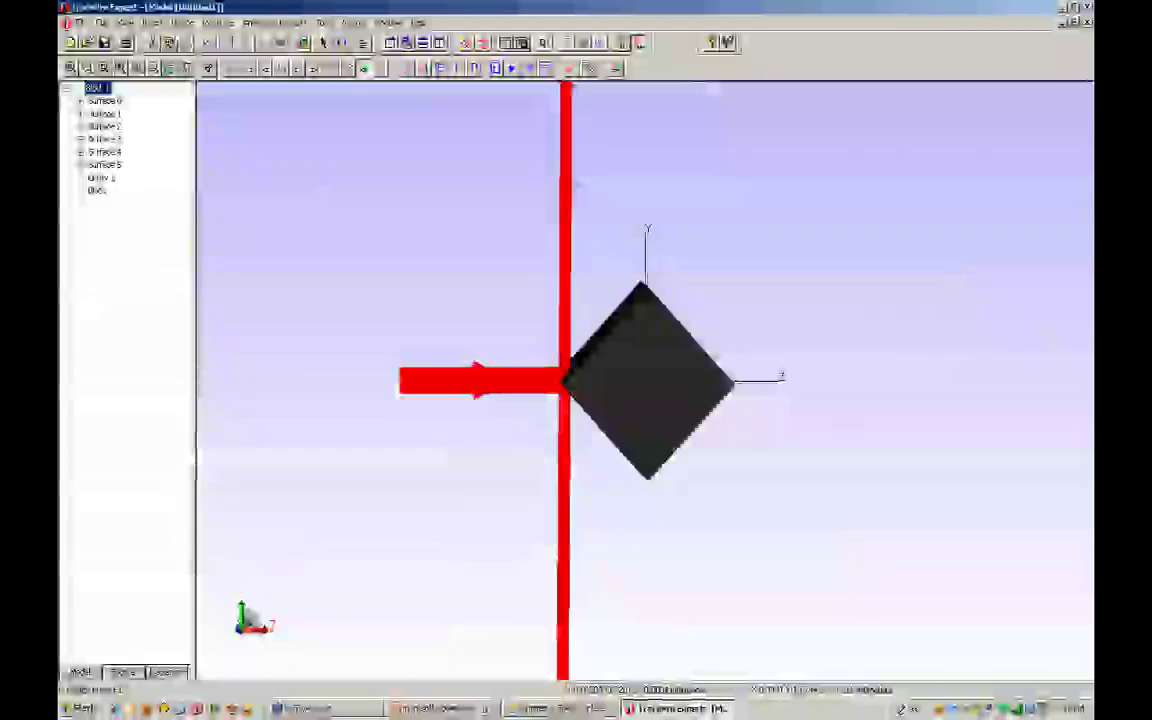
- Replace Block 1's surface property with a scattering surface so rays spray in a wide fan
right_click(105, 96)
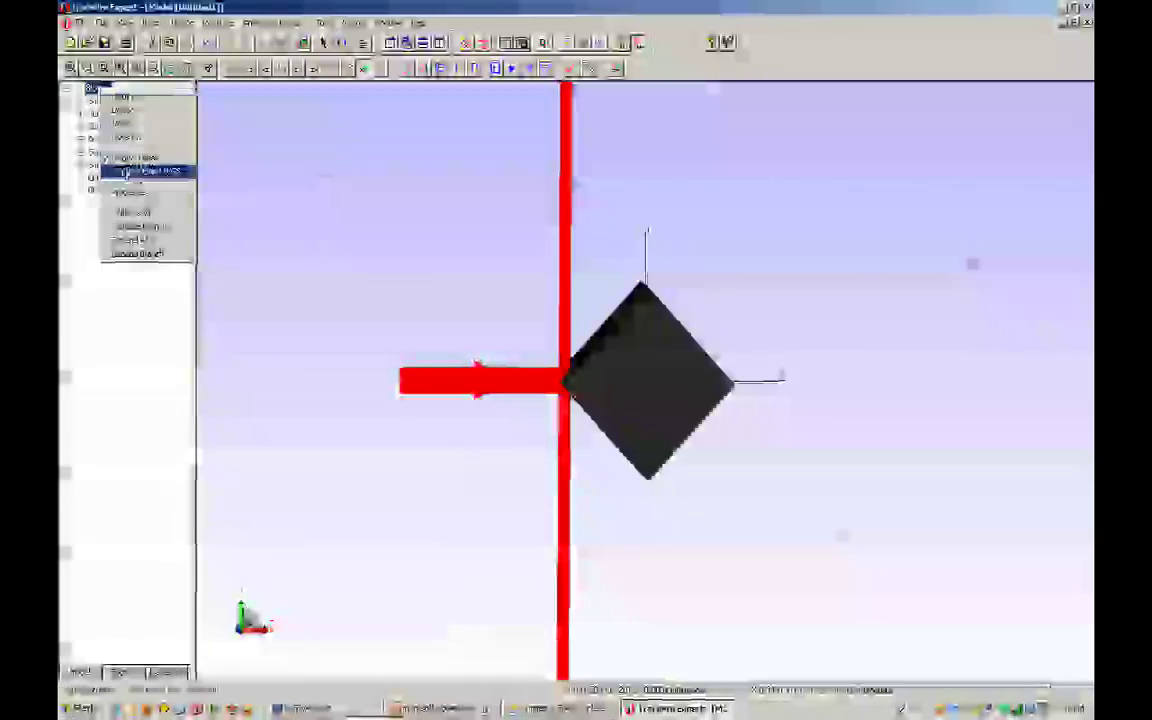
click(125, 172)
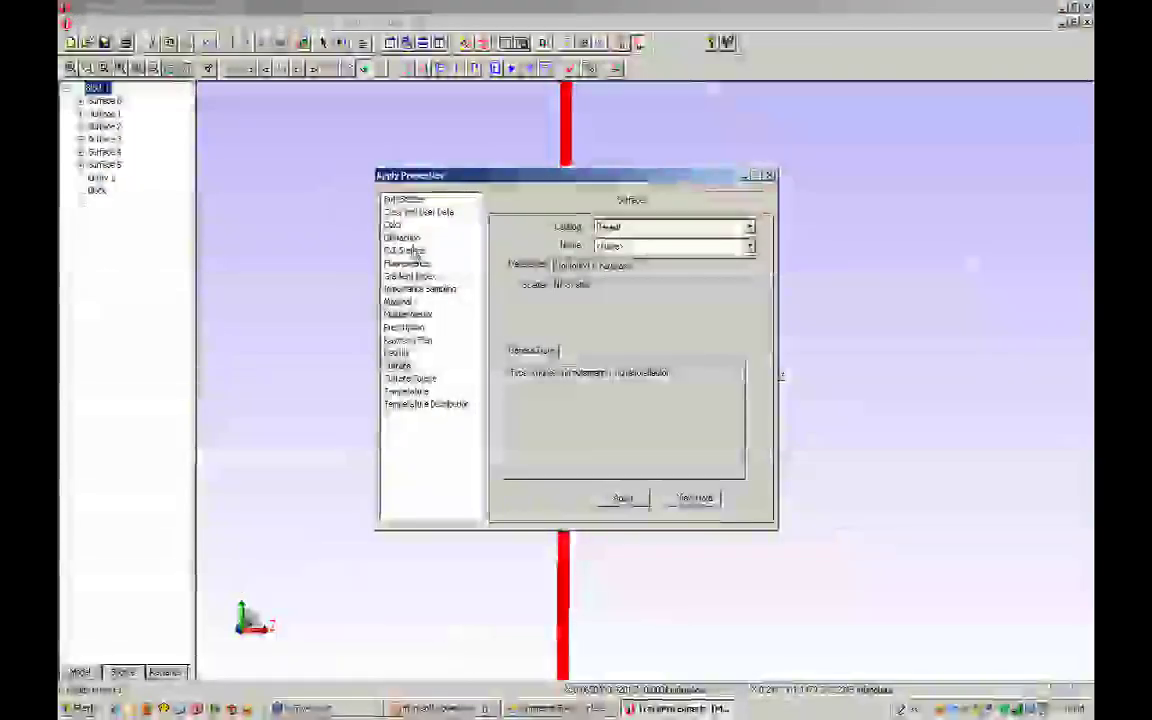
click(749, 246)
scroll(738, 316, down, 5)
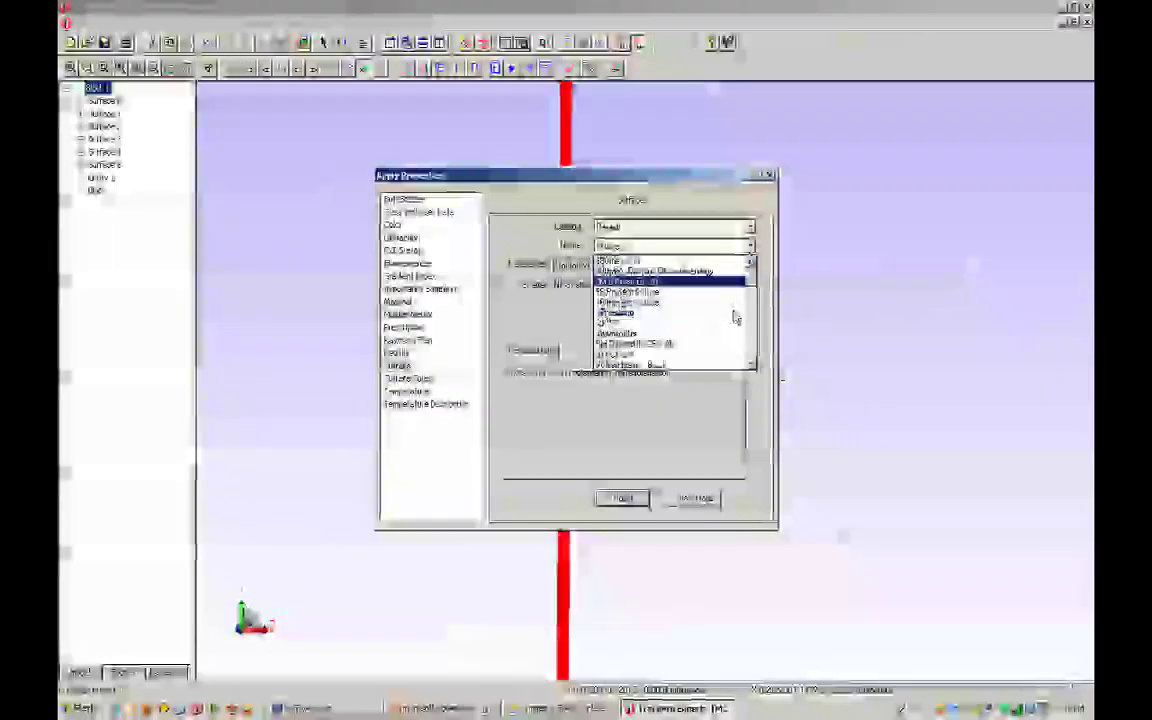
scroll(733, 317, down, 3)
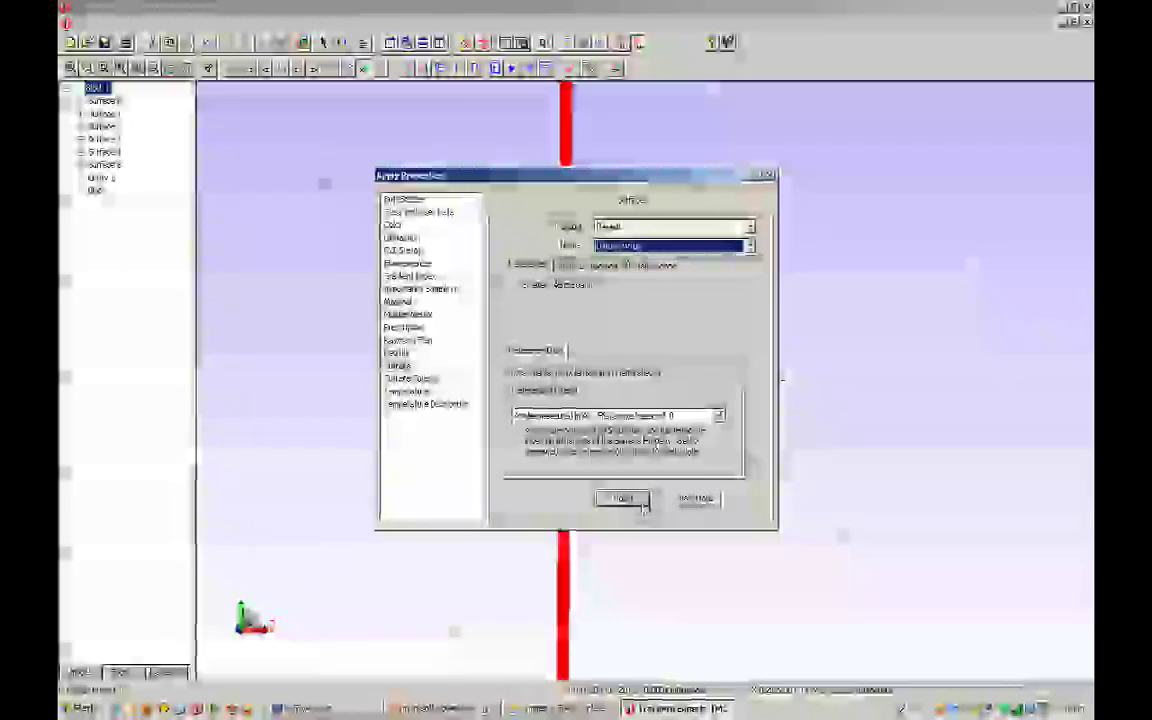
click(766, 175)
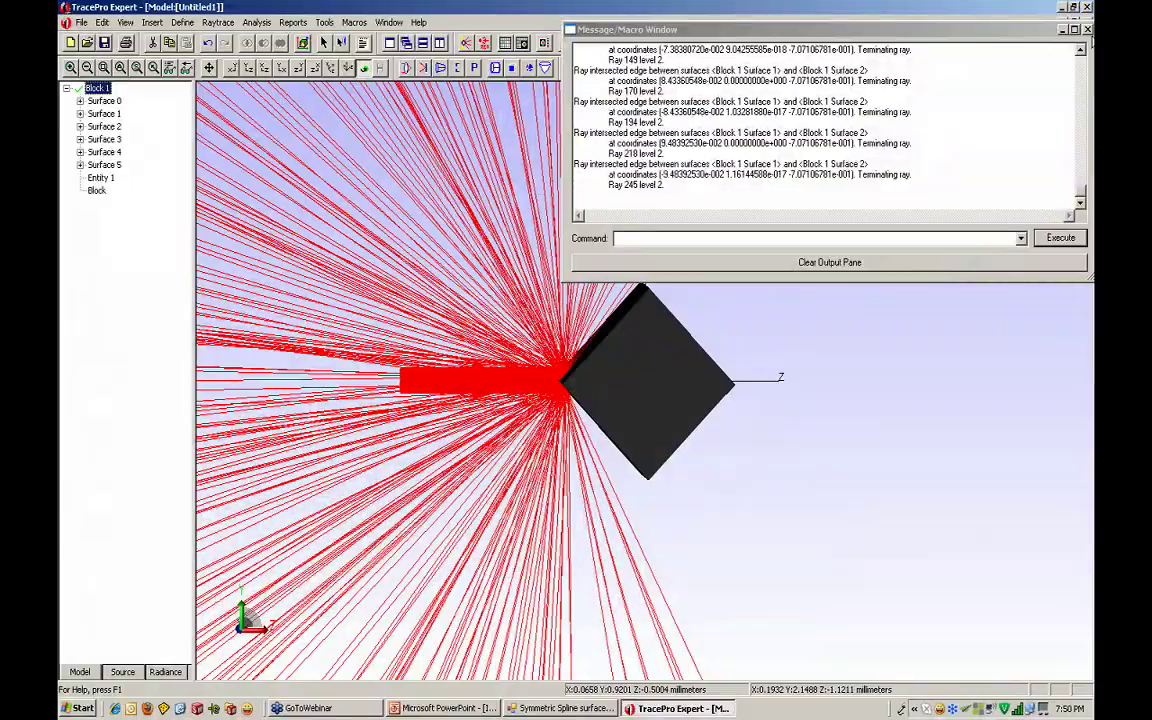
- Close the ray-trace message window
click(1087, 29)
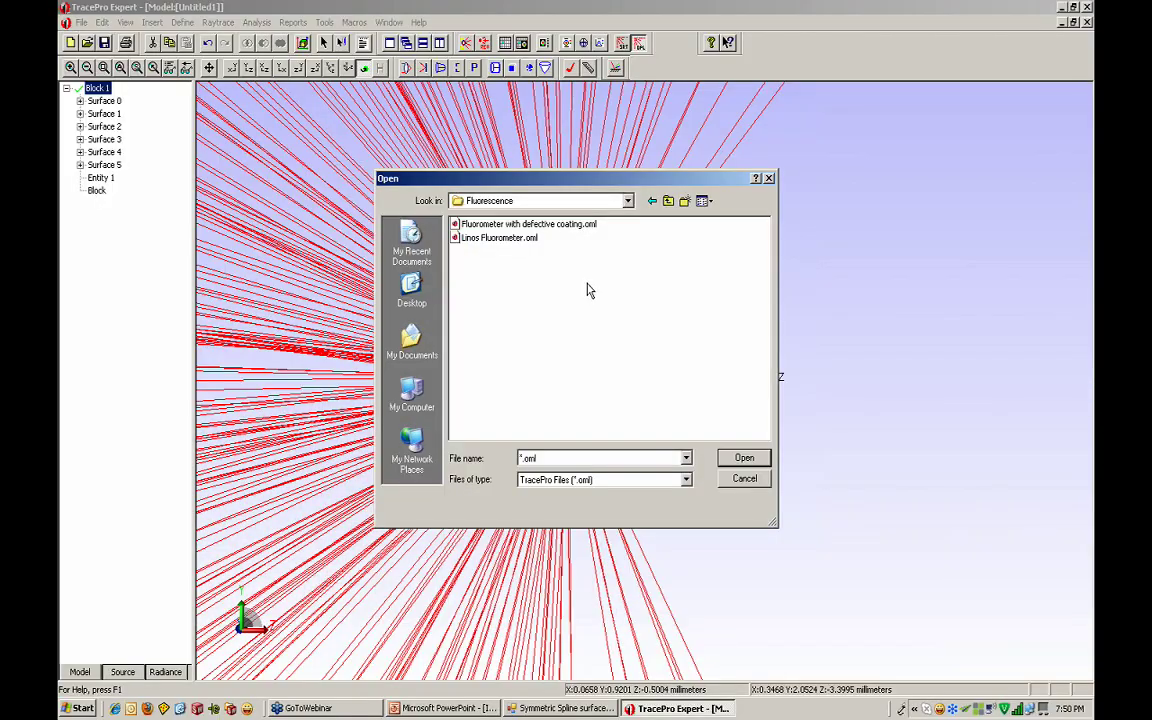
- Open the fluorometer example and expand Phosphor Layer 3's surfaces to show their properties
click(668, 201)
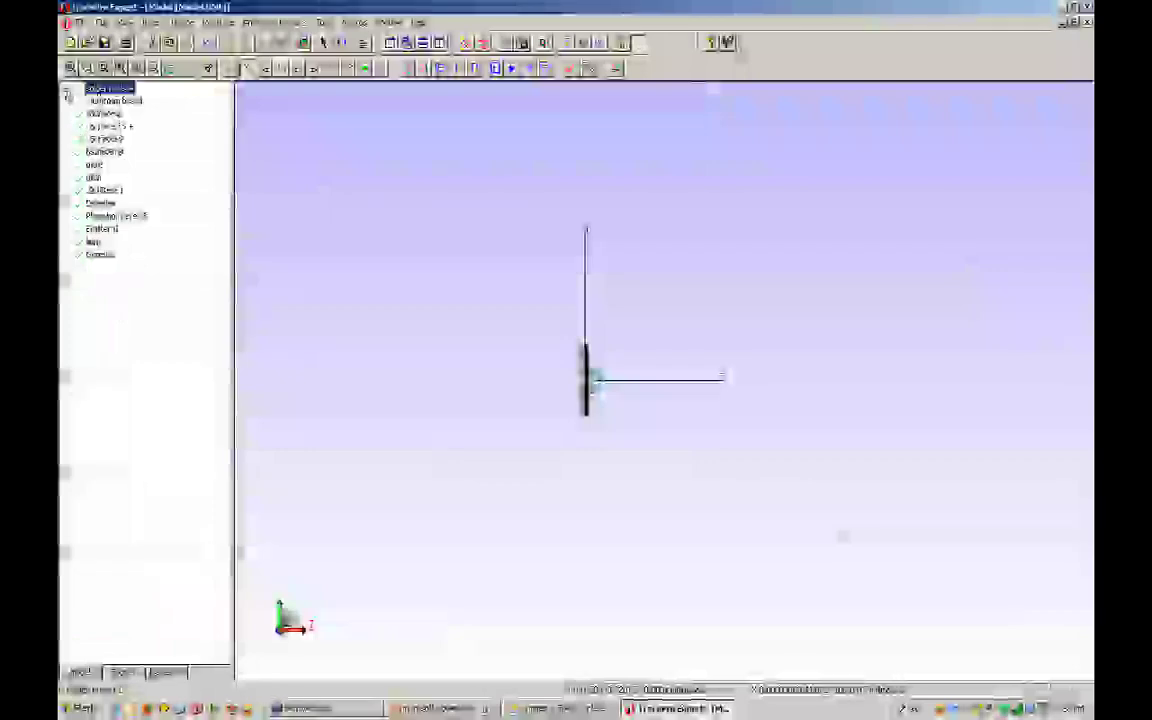
click(67, 228)
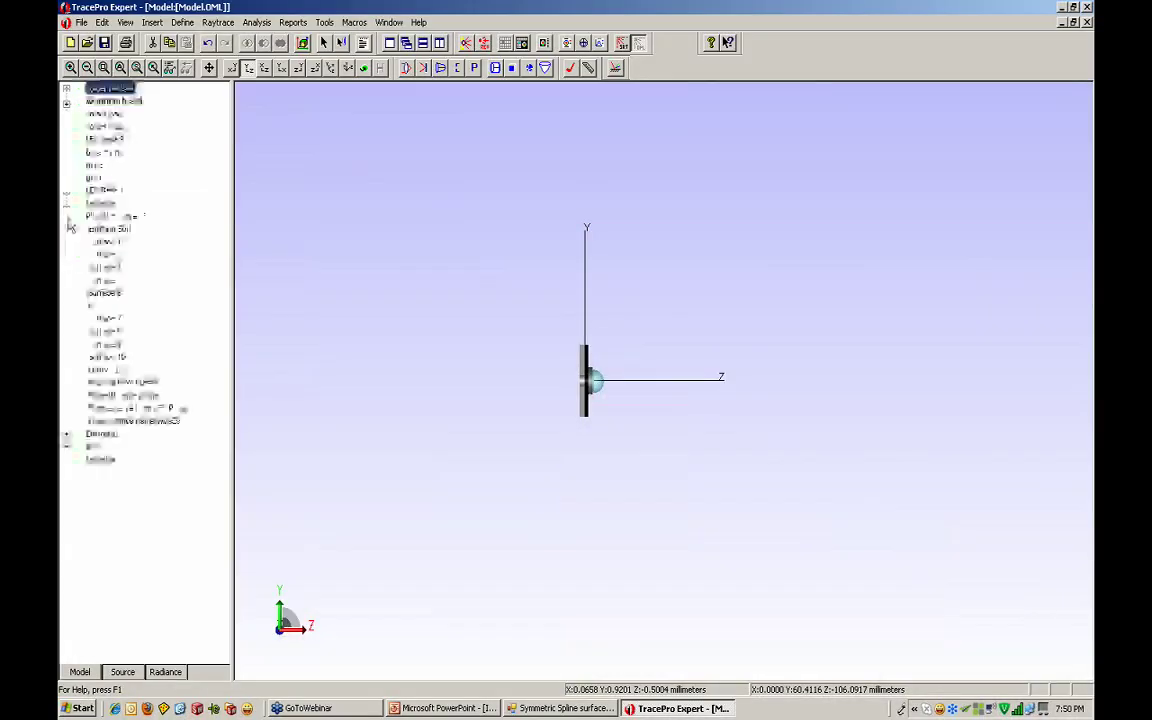
click(81, 306)
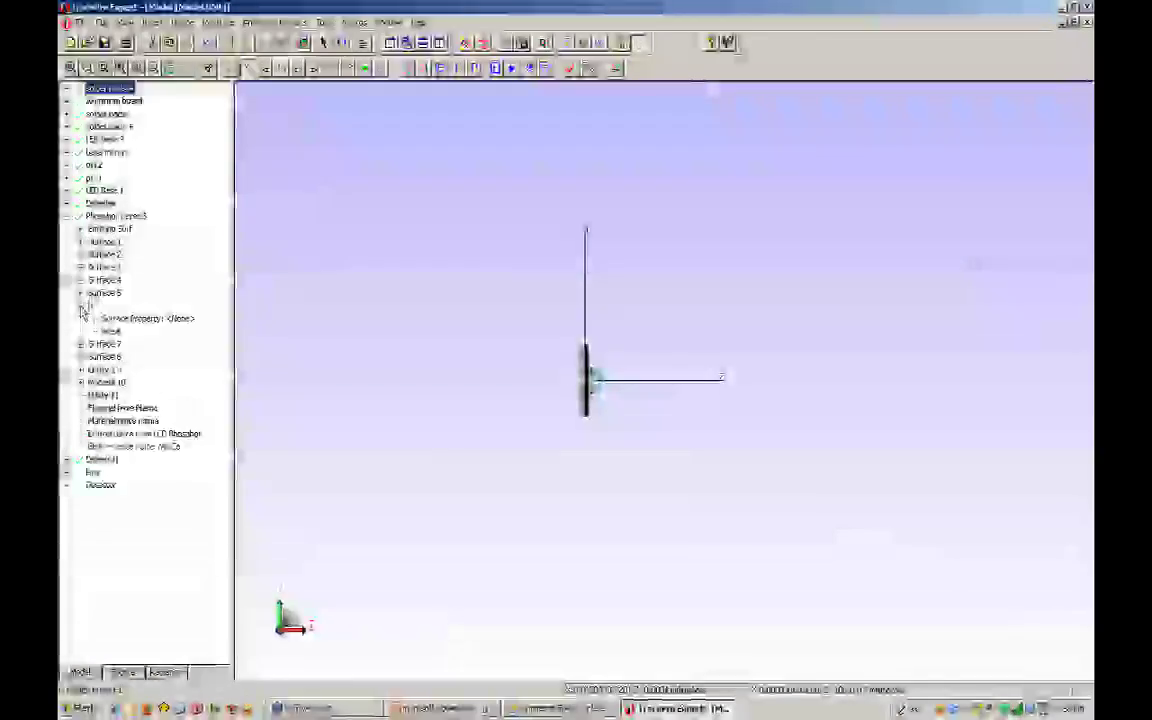
click(81, 228)
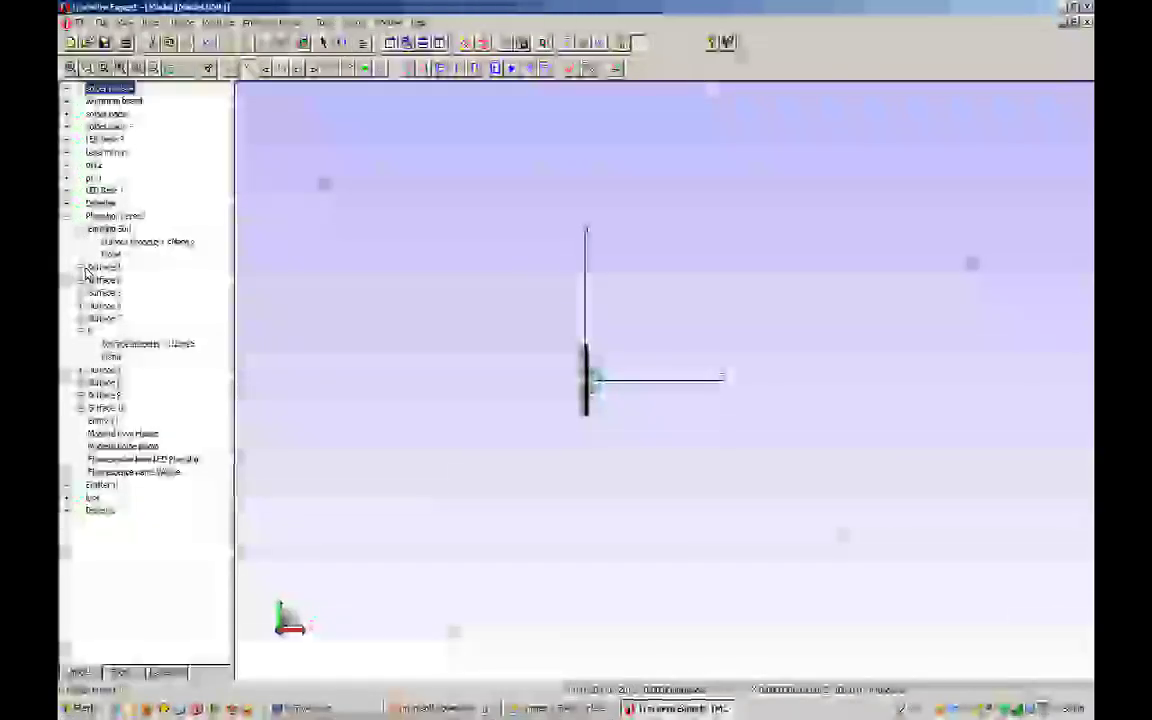
click(81, 268)
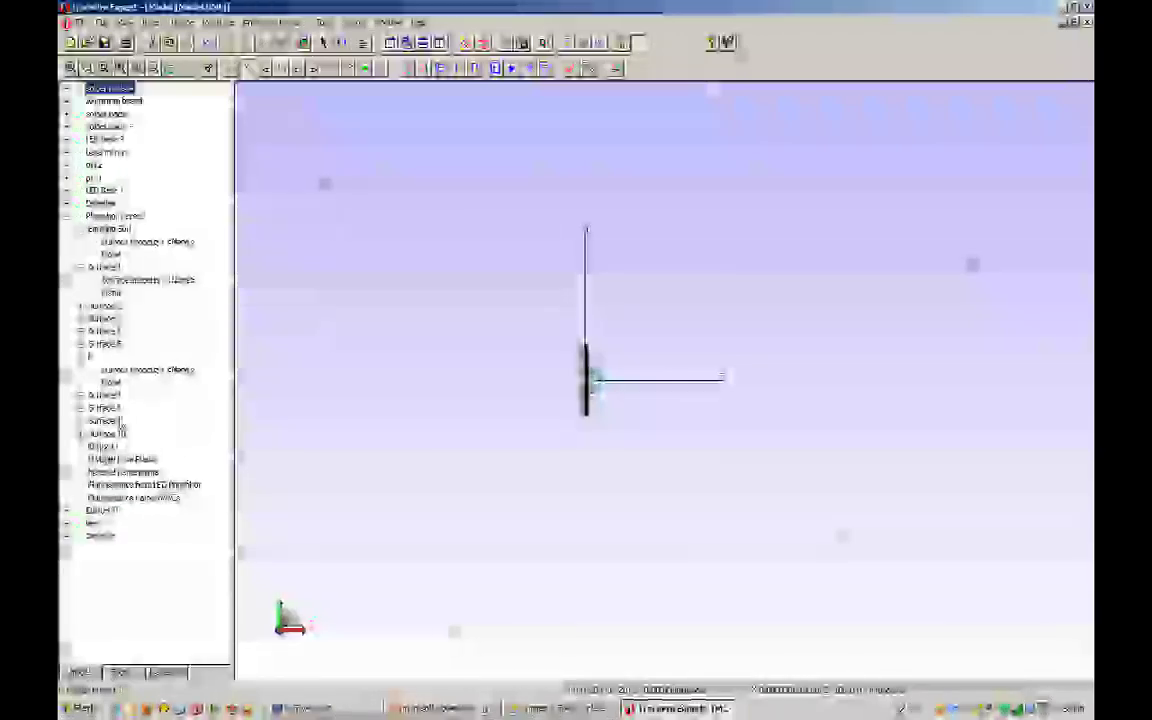
- Open Phosphor Layer 3's Apply Properties window to view its fluorescence settings
right_click(100, 216)
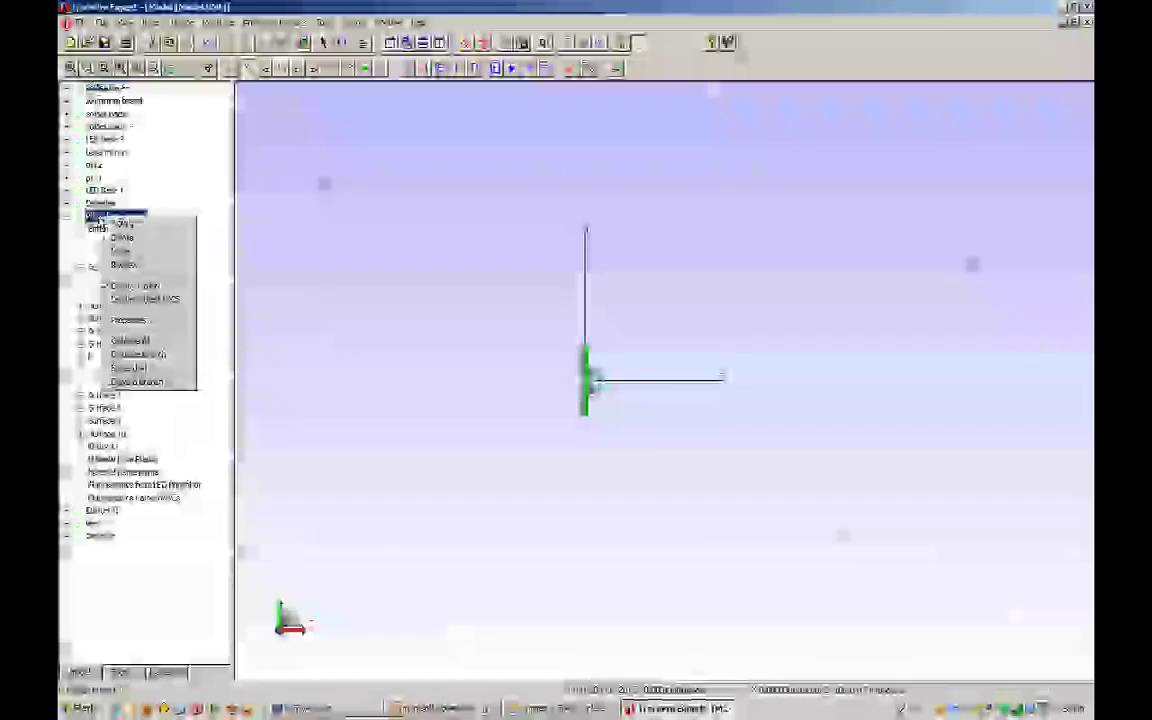
click(114, 234)
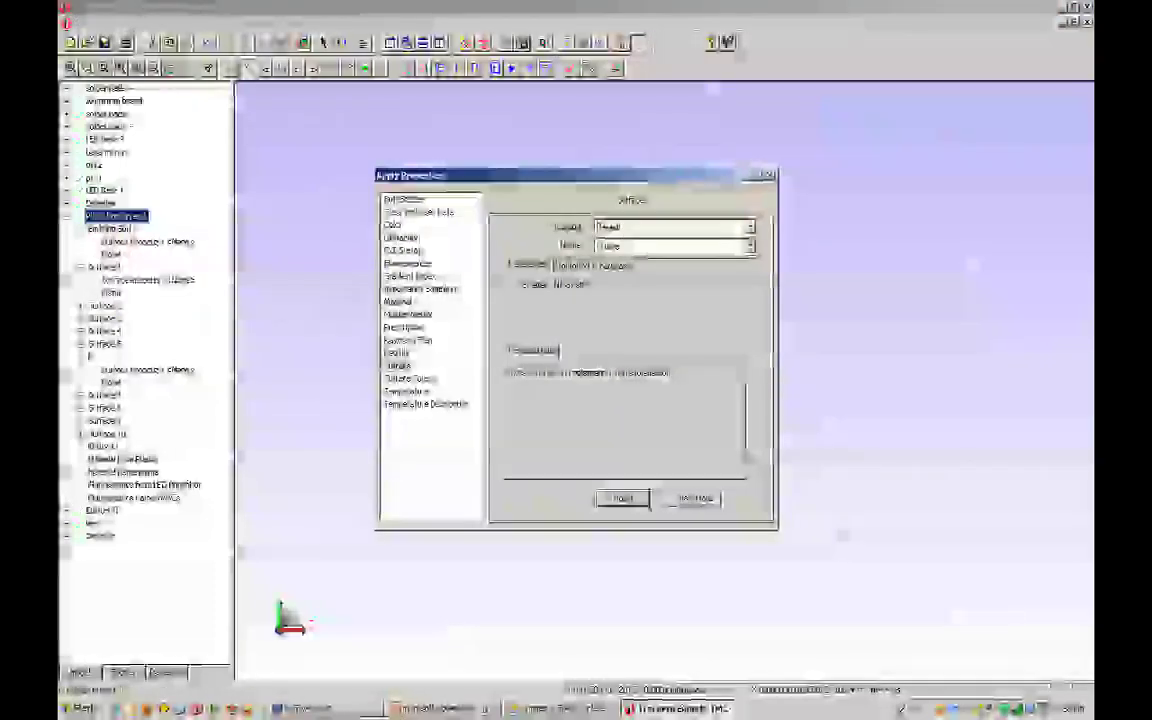